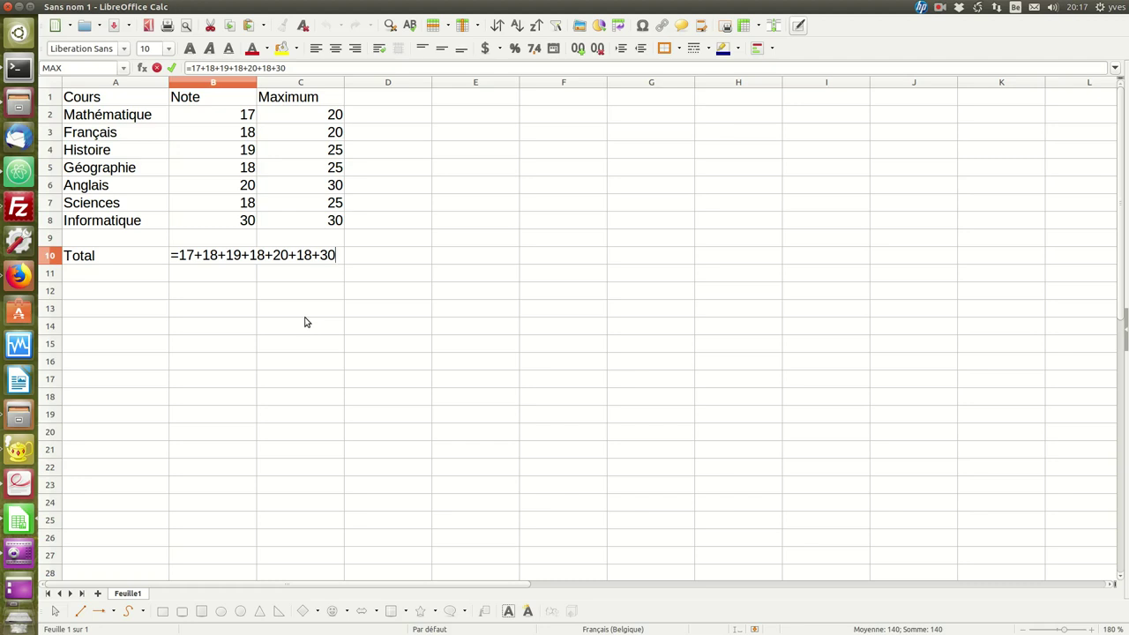
# Clear the two hard-coded totals for Note and Maximum in cells B10:C10.
pyautogui.press('Return')
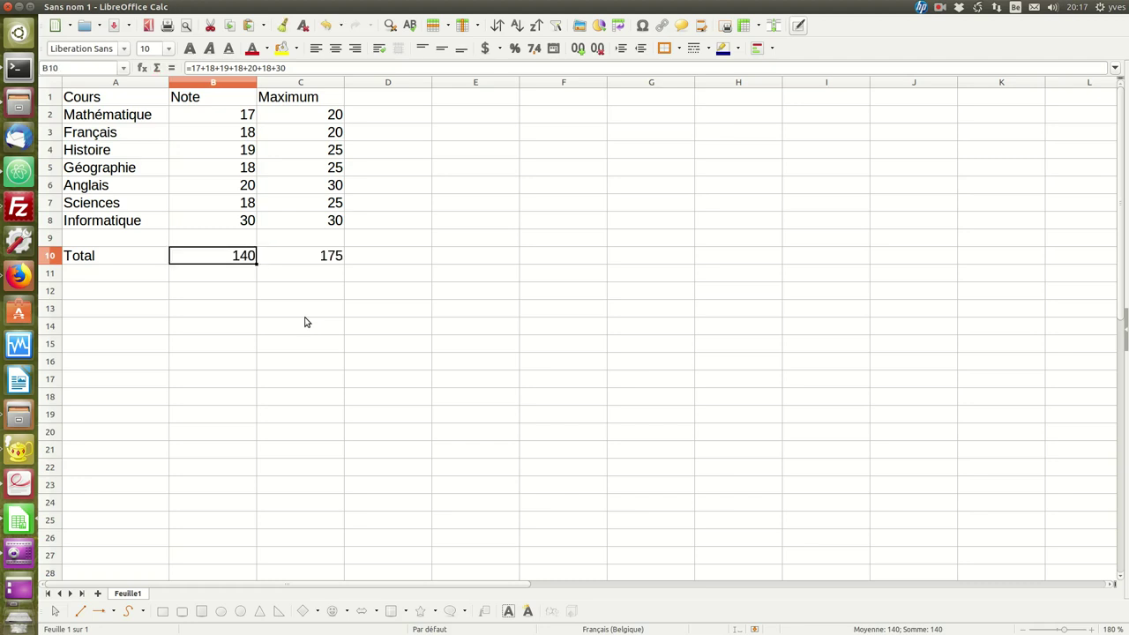
pyautogui.hotkey('shift', 'Right')
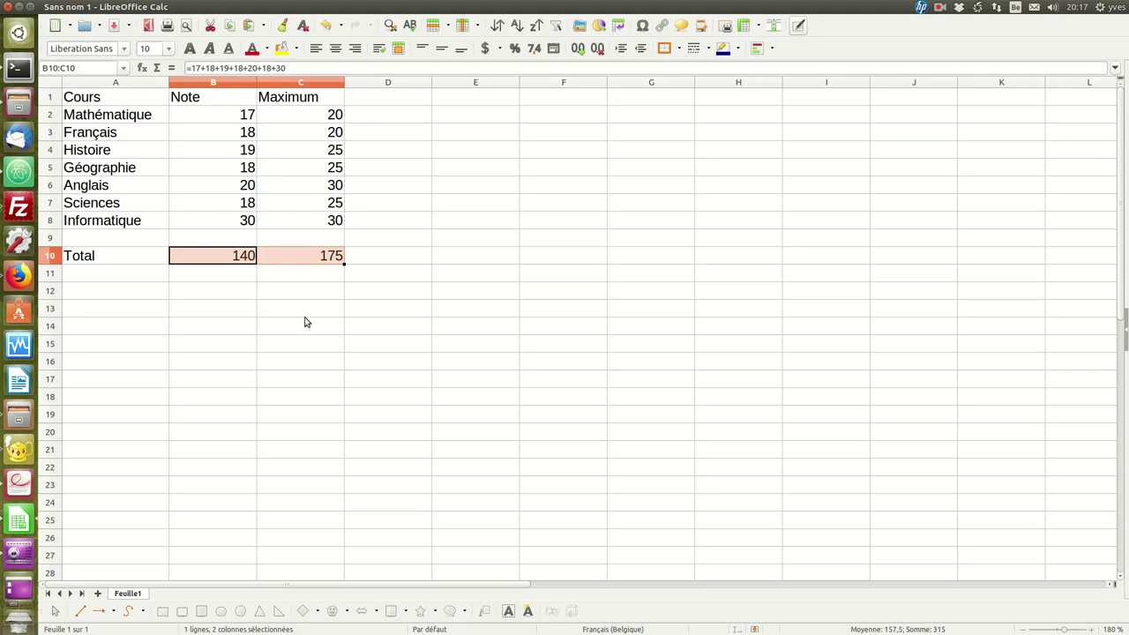
pyautogui.press('Delete')
# Enter a Note total in B10 that adds the cell references: =B2+B3+B4+B5+B6+B7+B8.
pyautogui.press('Left')
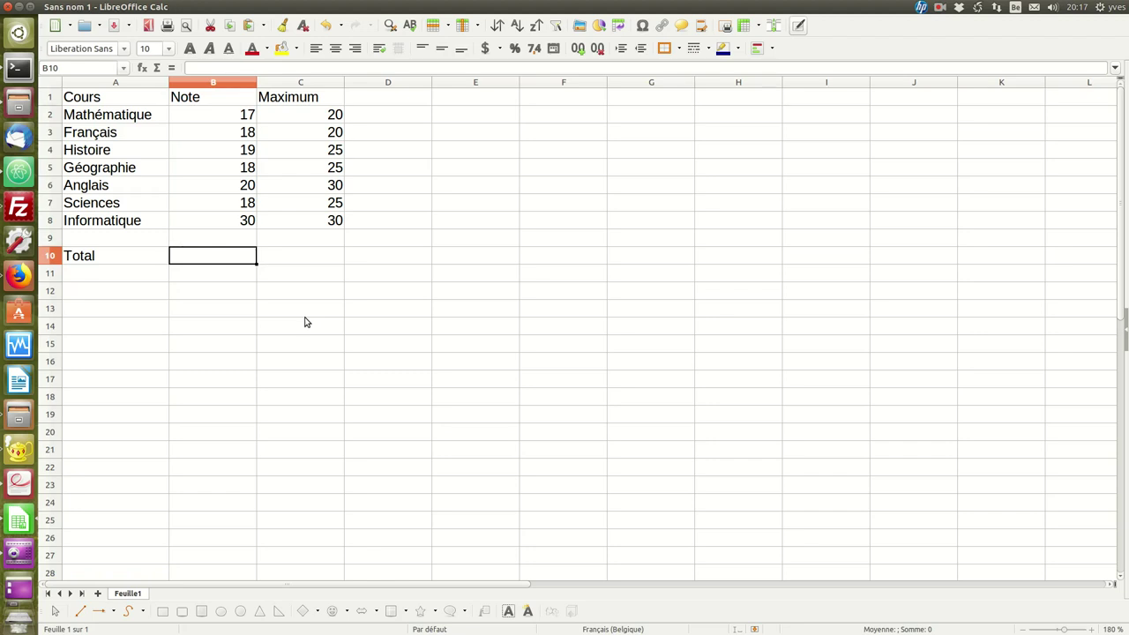
pyautogui.write('=')
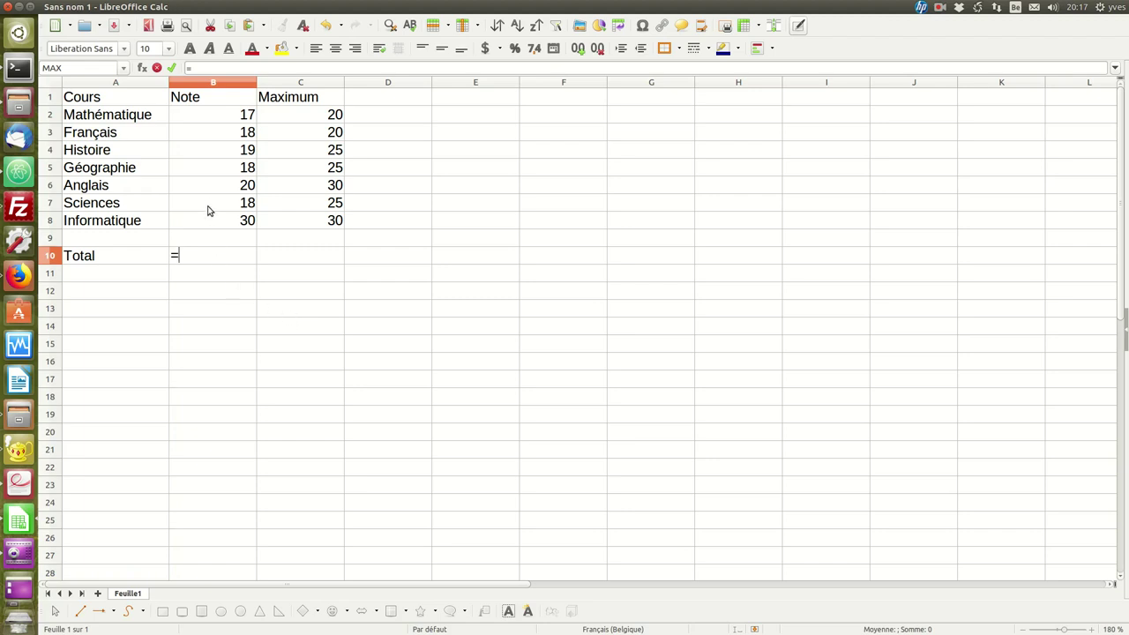
pyautogui.click(216, 120)
pyautogui.write('+')
pyautogui.click(223, 138)
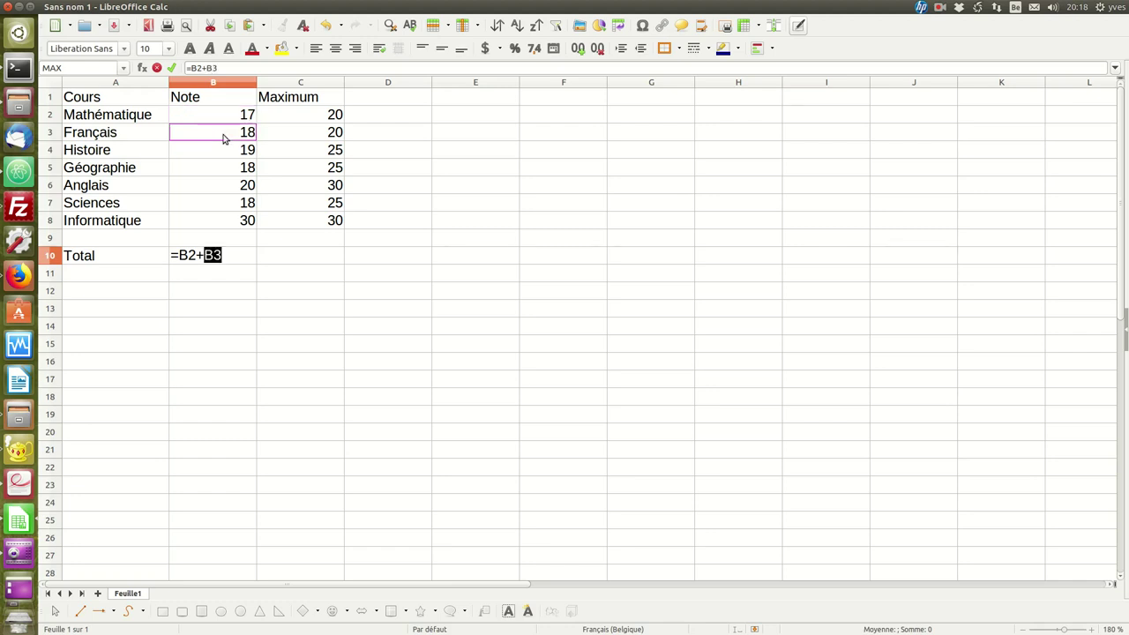
pyautogui.write('+')
pyautogui.click(232, 155)
pyautogui.write('+')
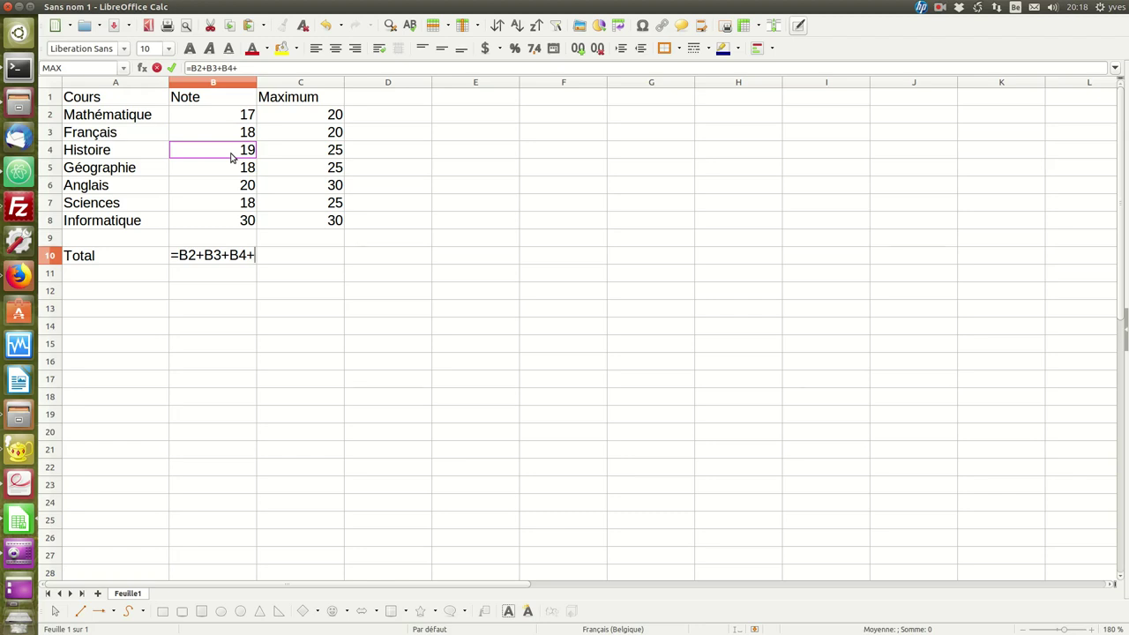
pyautogui.press('Down')
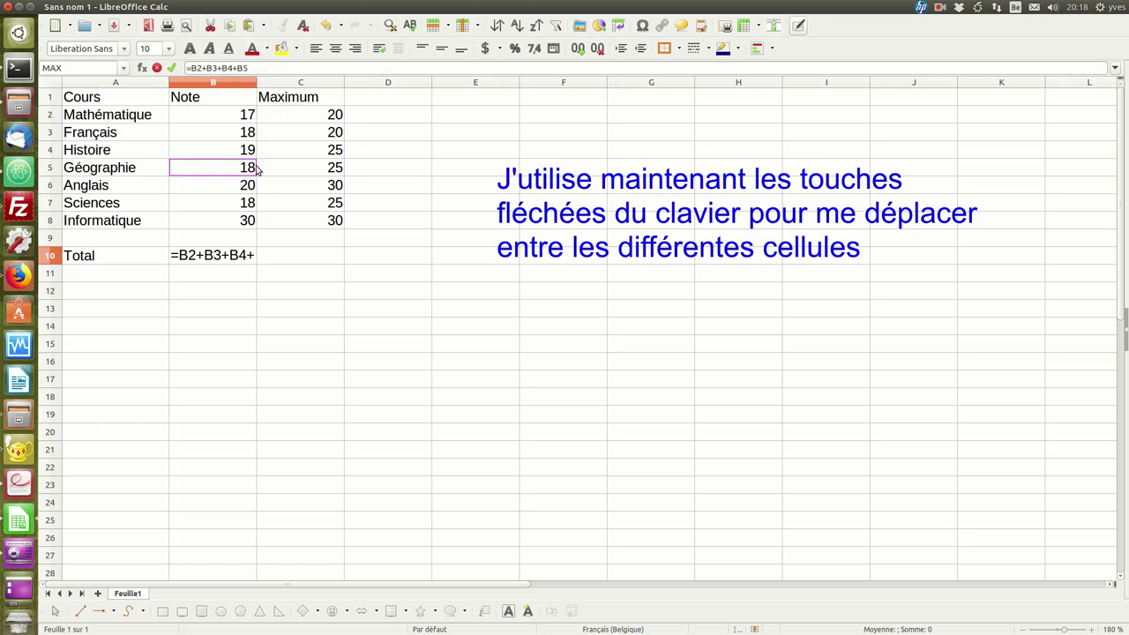
pyautogui.write('+')
pyautogui.press('Down')
pyautogui.write('+')
pyautogui.press('Down')
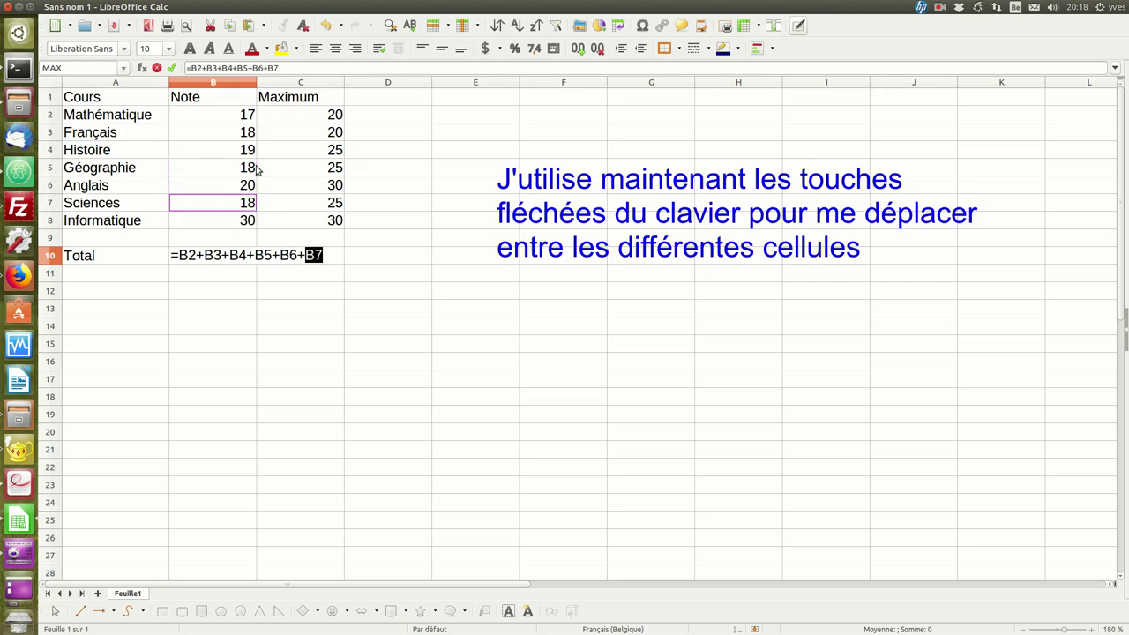
pyautogui.write('+')
pyautogui.press('Down')
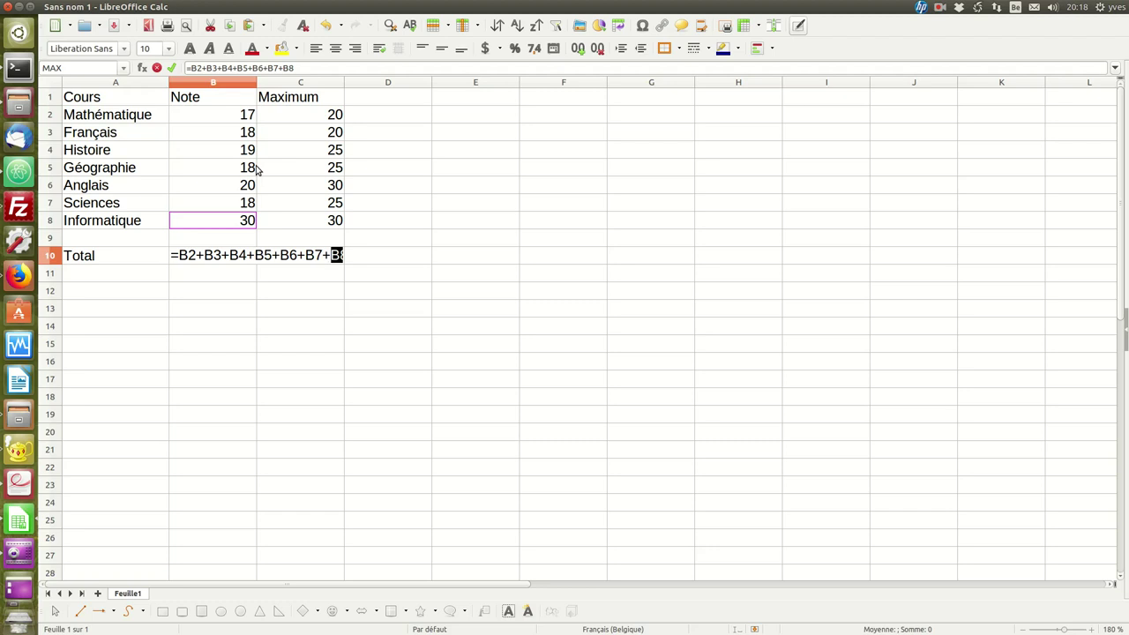
pyautogui.press('Return')
# Enter a Maximum total in C10 that adds the cell references: =C2+C3+C4+C5+C6+C7+C8.
pyautogui.press('Up')
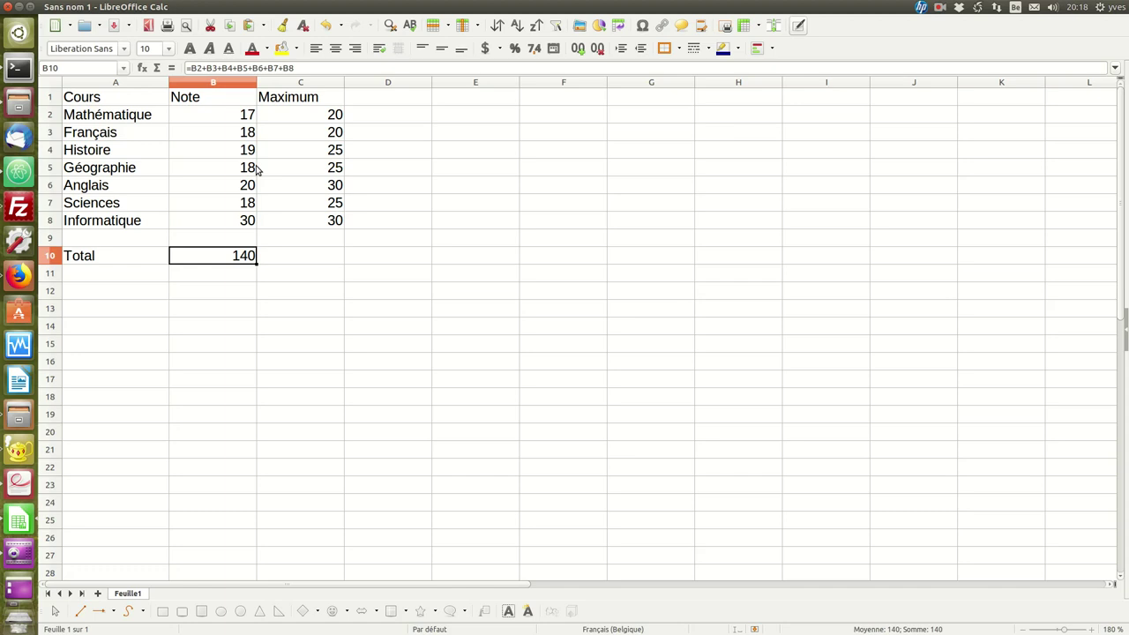
pyautogui.press('Right')
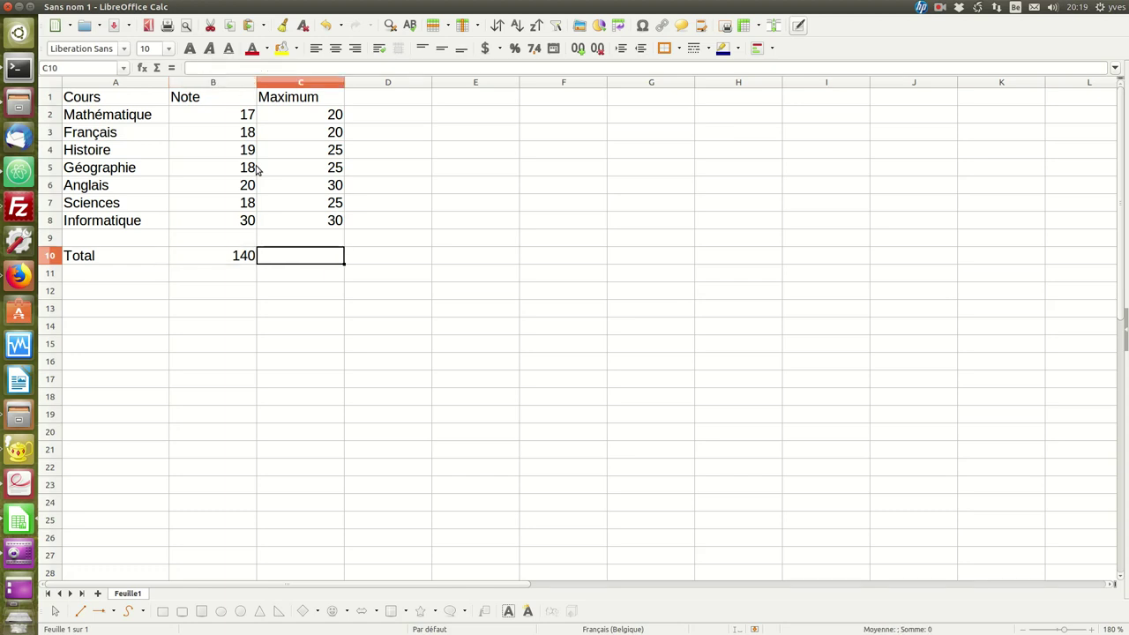
pyautogui.write('=')
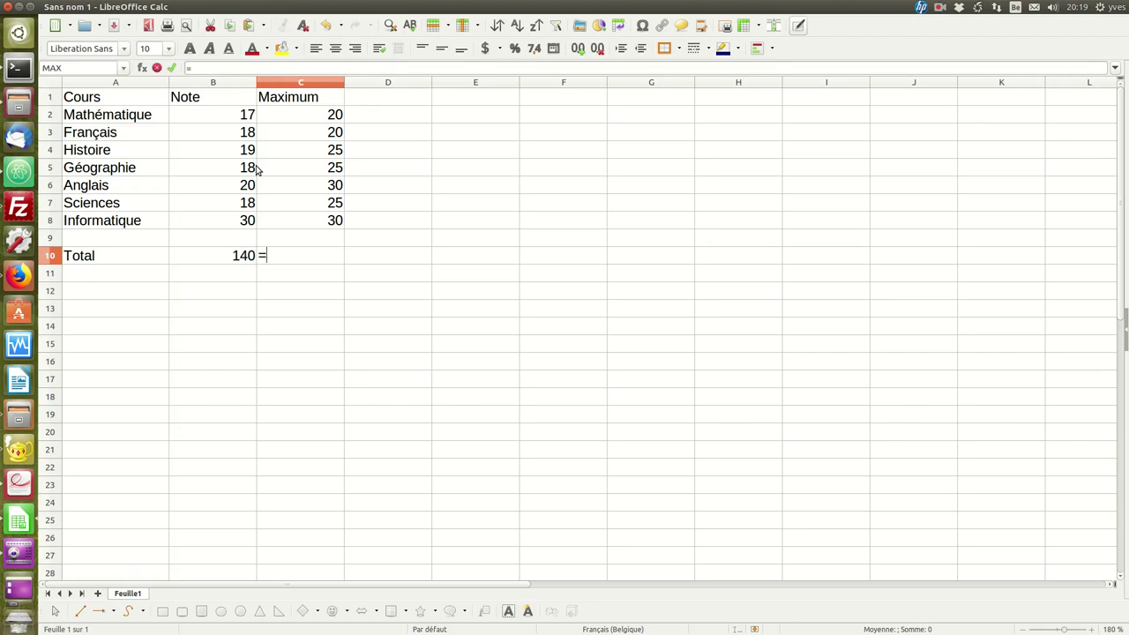
pyautogui.click(330, 121)
pyautogui.write('+')
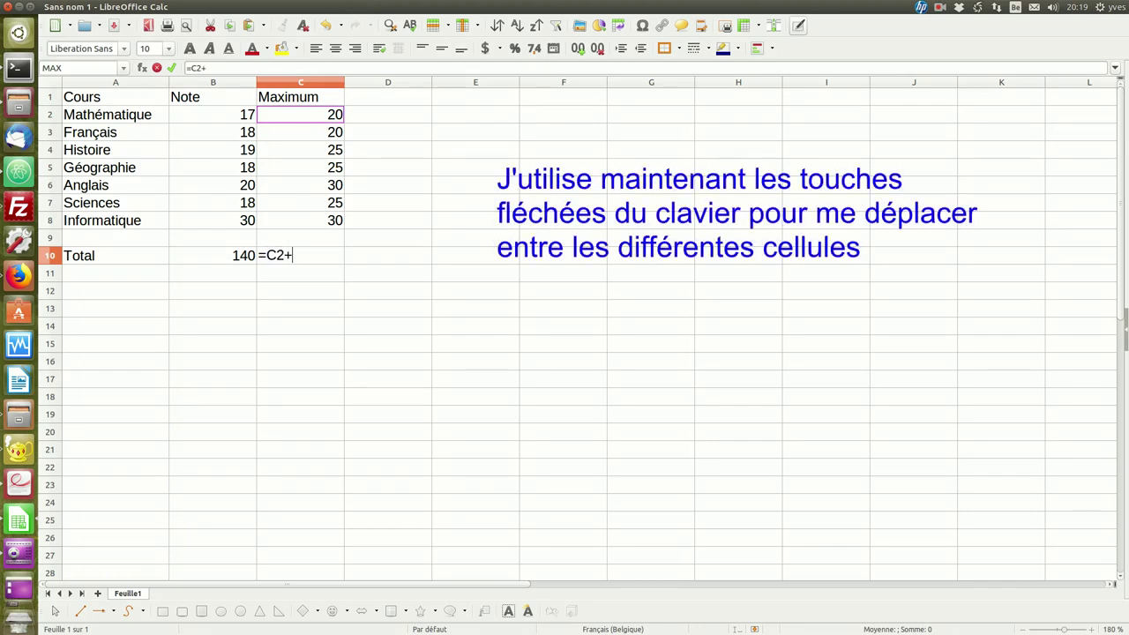
pyautogui.press('Down')
pyautogui.write('+')
pyautogui.press('Down')
pyautogui.write('+')
pyautogui.press('Down')
pyautogui.write('+')
pyautogui.press('Down')
pyautogui.write('+')
pyautogui.press('Down')
pyautogui.write('+')
pyautogui.press('Down')
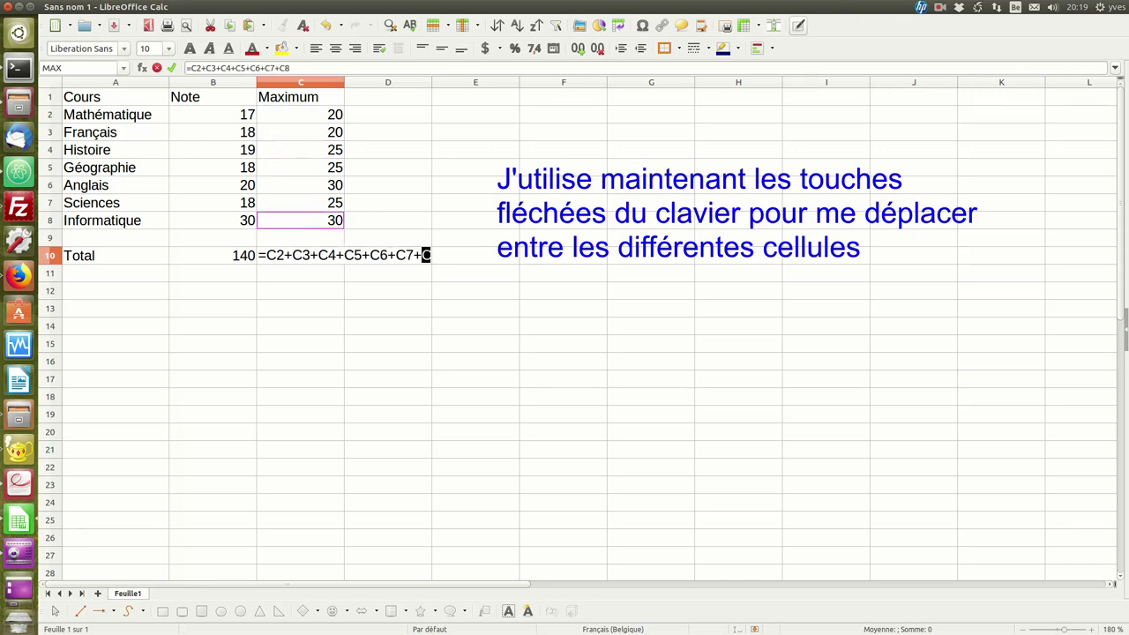
pyautogui.press('Return')
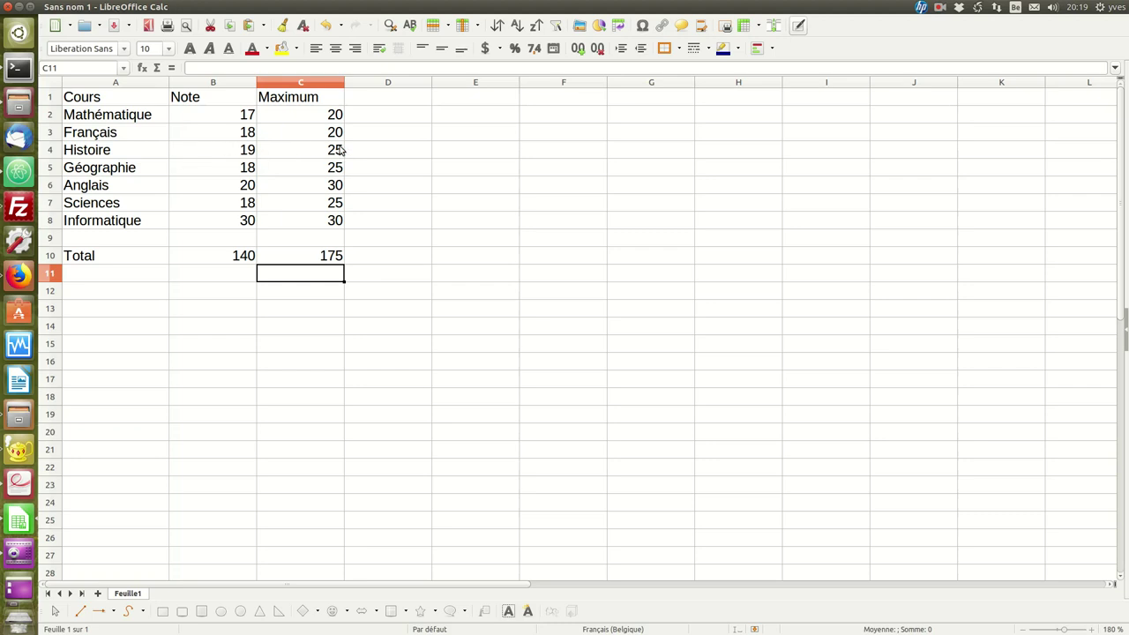
# Change the Histoire grade in the Note column to 16.
pyautogui.click(251, 151)
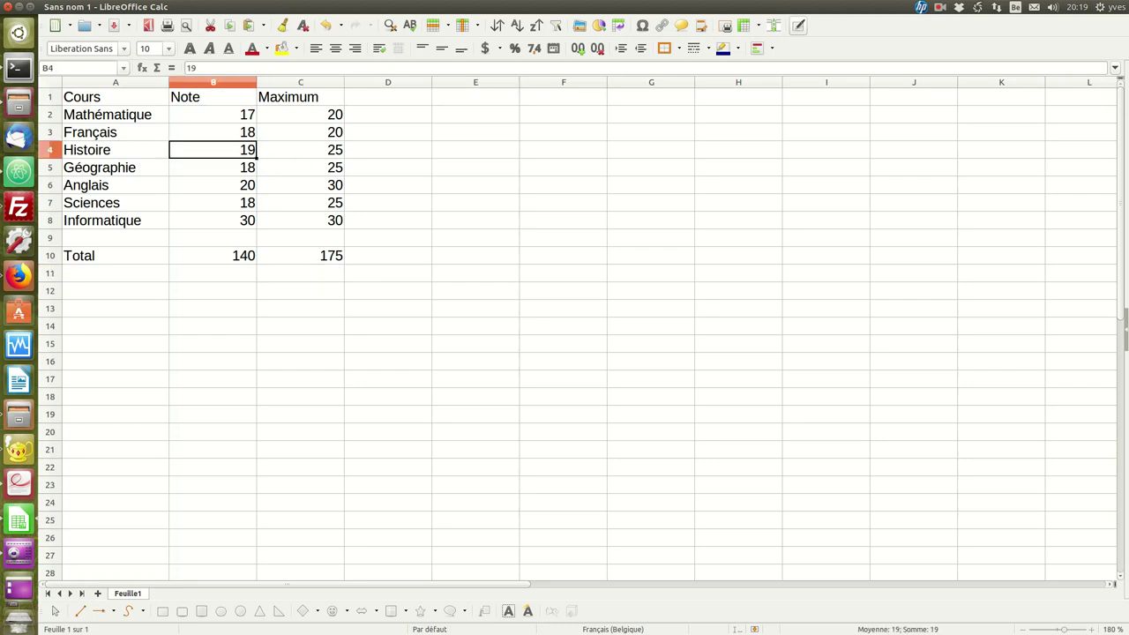
pyautogui.write('16')
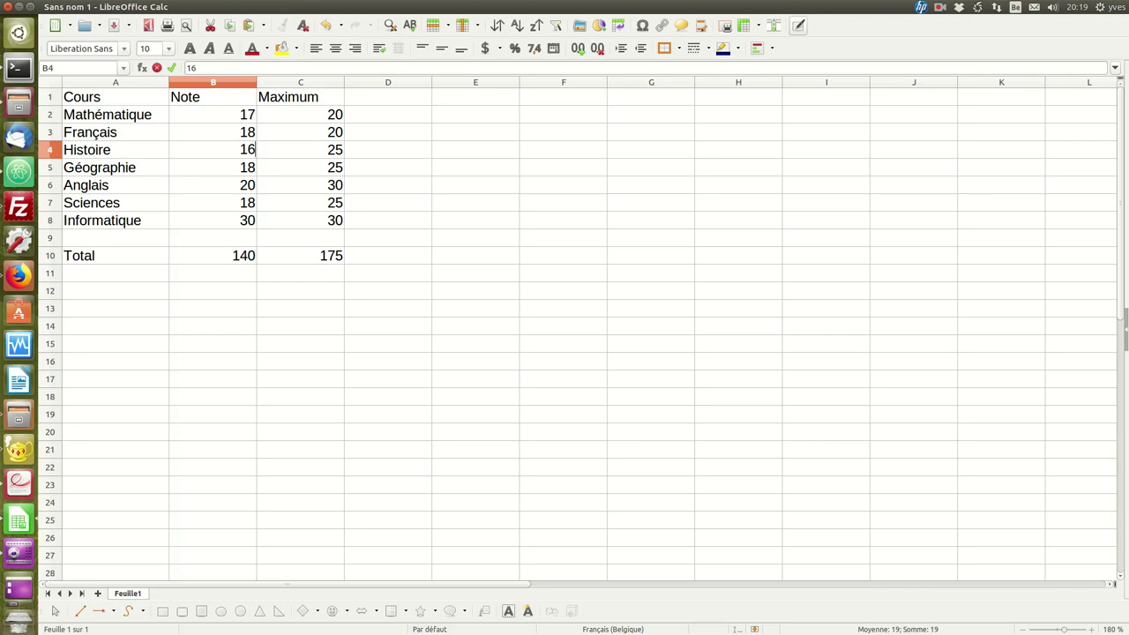
pyautogui.press('Return')
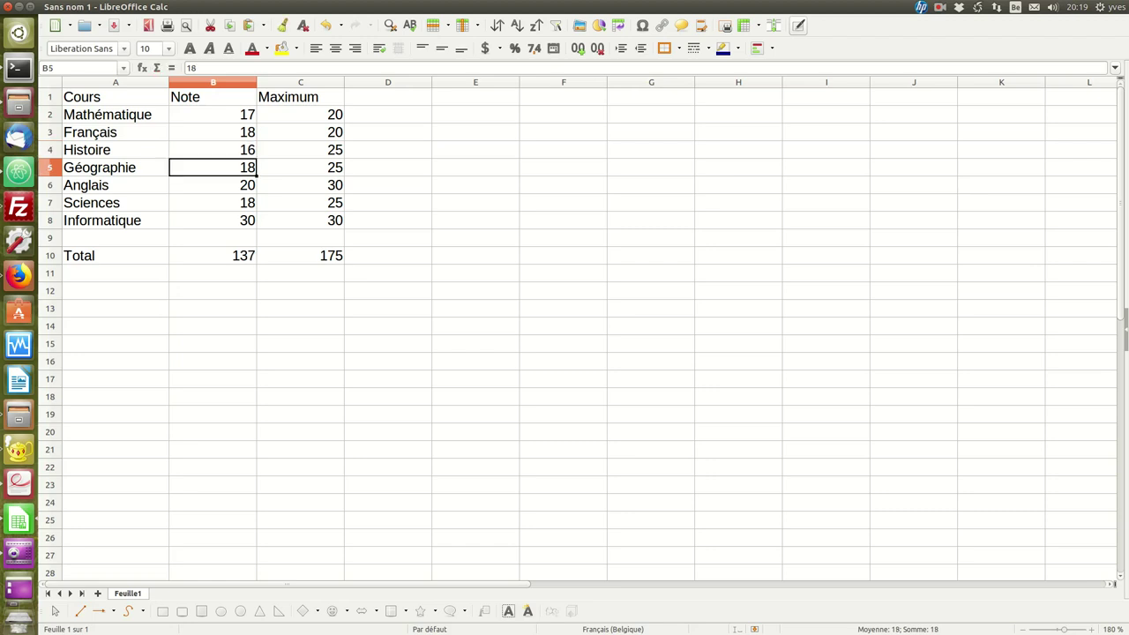